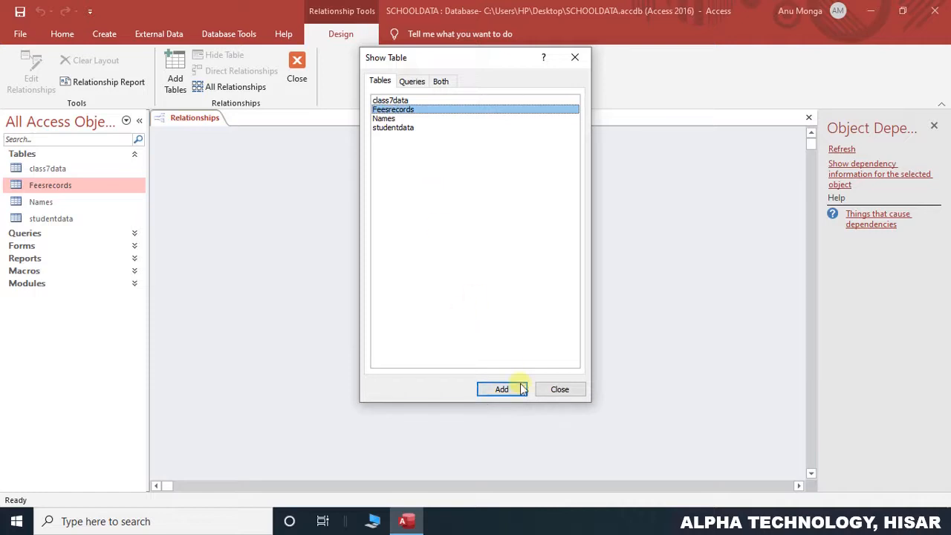
Add the Feesrecords and studentdata tables to the relationships layout and close the table chooser
{"action": "left_click", "coordinate": [513, 388]}
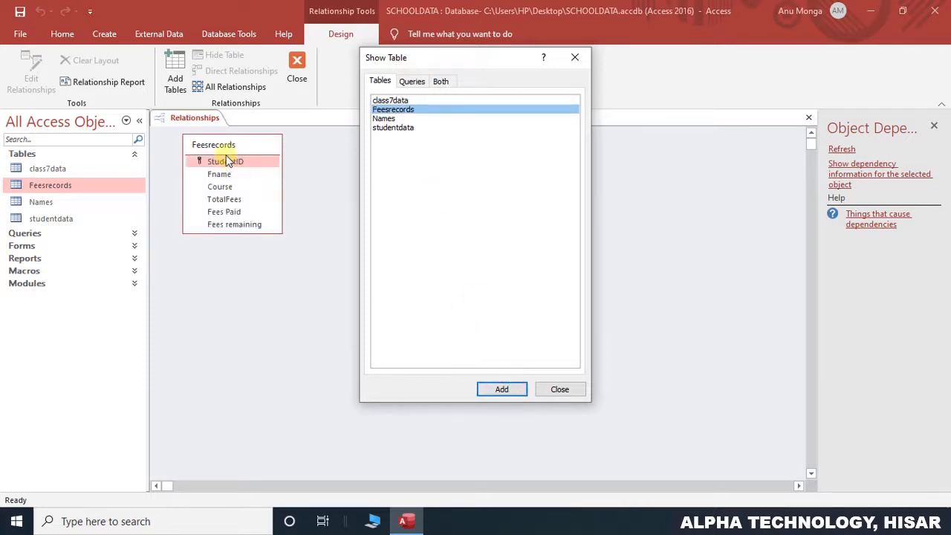
{"action": "left_click", "coordinate": [400, 127]}
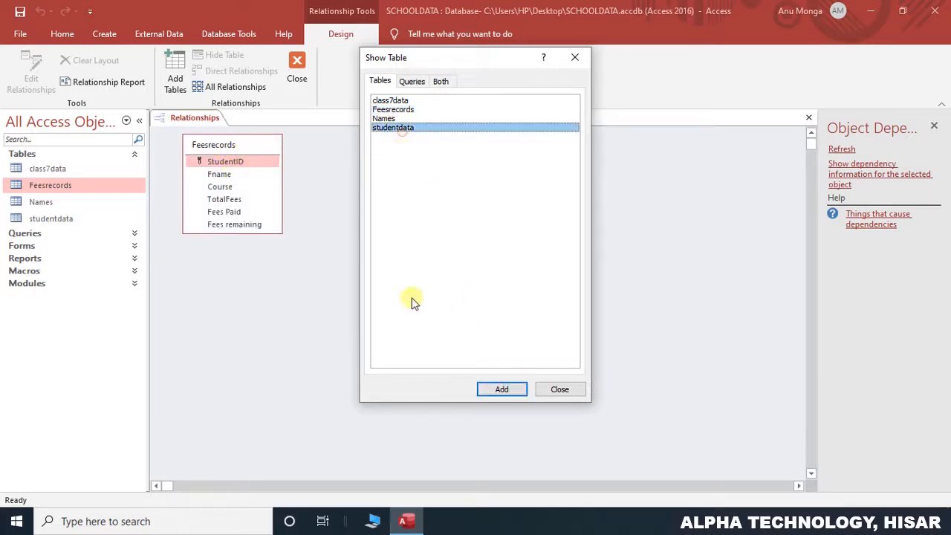
{"action": "left_click", "coordinate": [513, 393]}
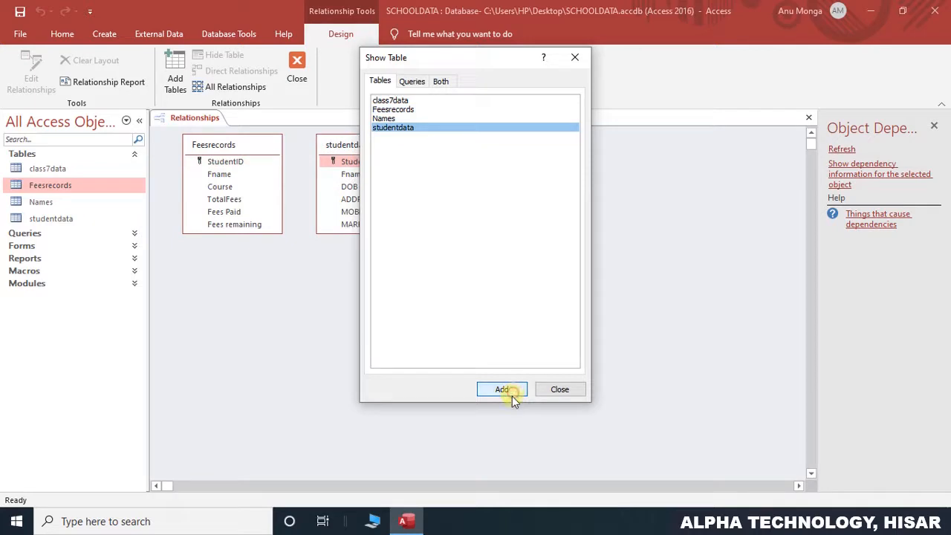
{"action": "left_click", "coordinate": [561, 390]}
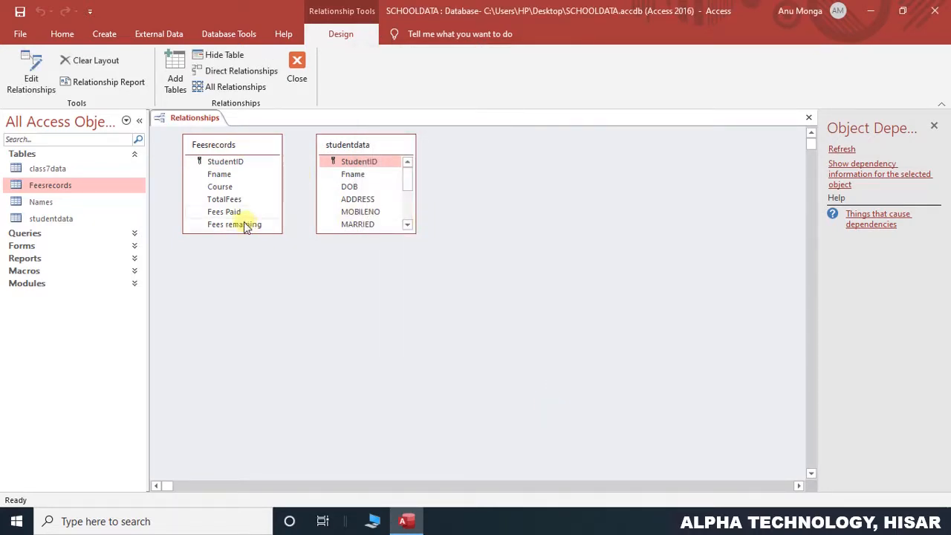
Lengthen the Feesrecords and studentdata field lists and move studentdata farther away from Feesrecords
{"action": "left_click_drag", "start_coordinate": [228, 232], "coordinate": [221, 300]}
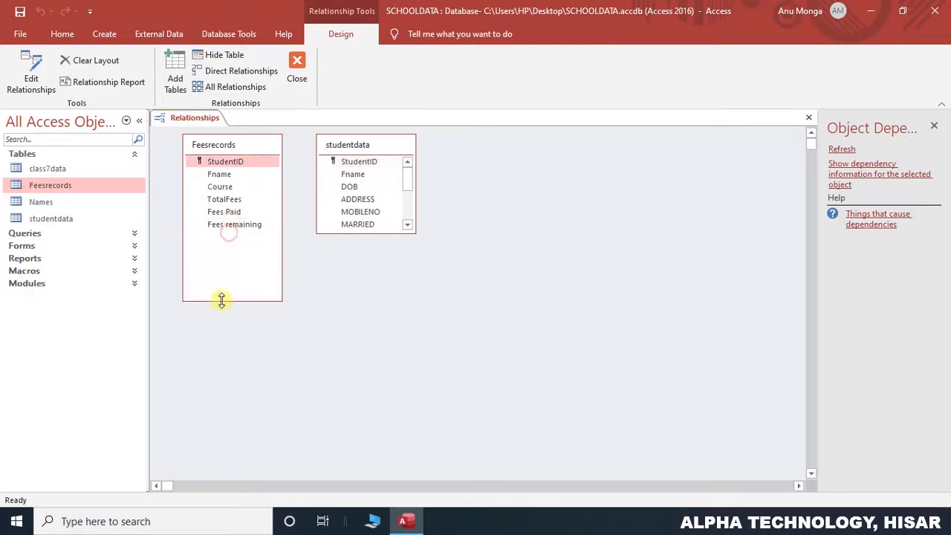
{"action": "left_click", "coordinate": [362, 226]}
{"action": "left_click_drag", "start_coordinate": [363, 230], "coordinate": [365, 345]}
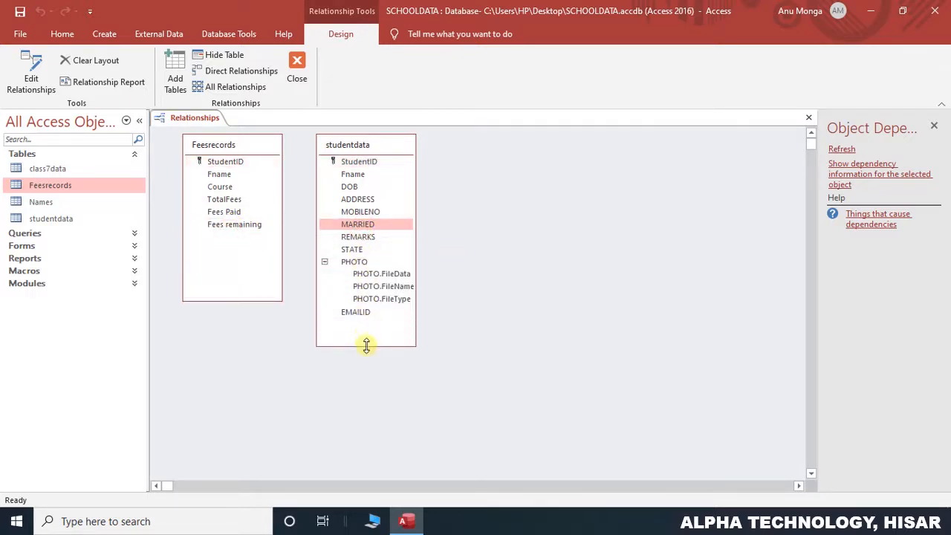
{"action": "left_click_drag", "start_coordinate": [386, 145], "coordinate": [471, 155]}
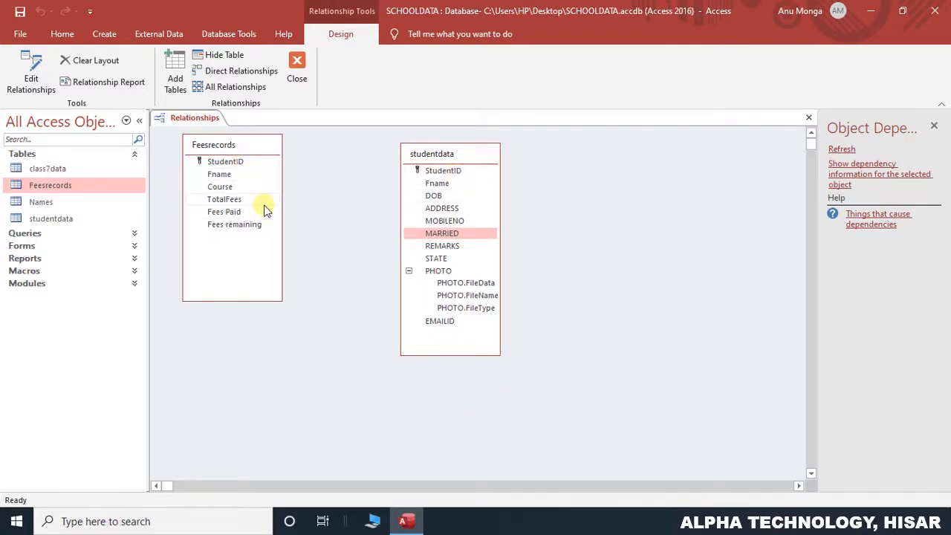
Create a one-to-one relationship from StudentID in Feesrecords to StudentID in studentdata, without enforcing referential integrity
{"action": "left_click", "coordinate": [233, 165]}
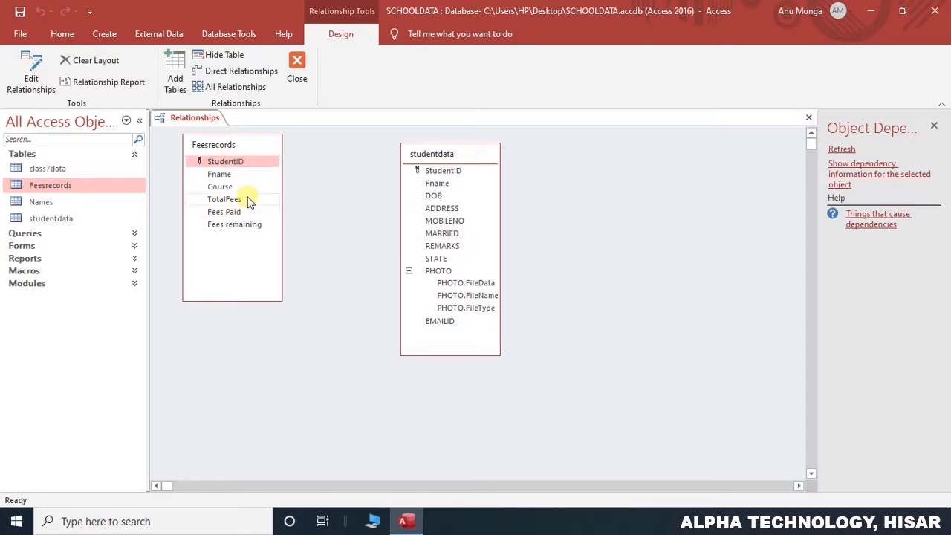
{"action": "left_click_drag", "start_coordinate": [241, 171], "coordinate": [459, 181]}
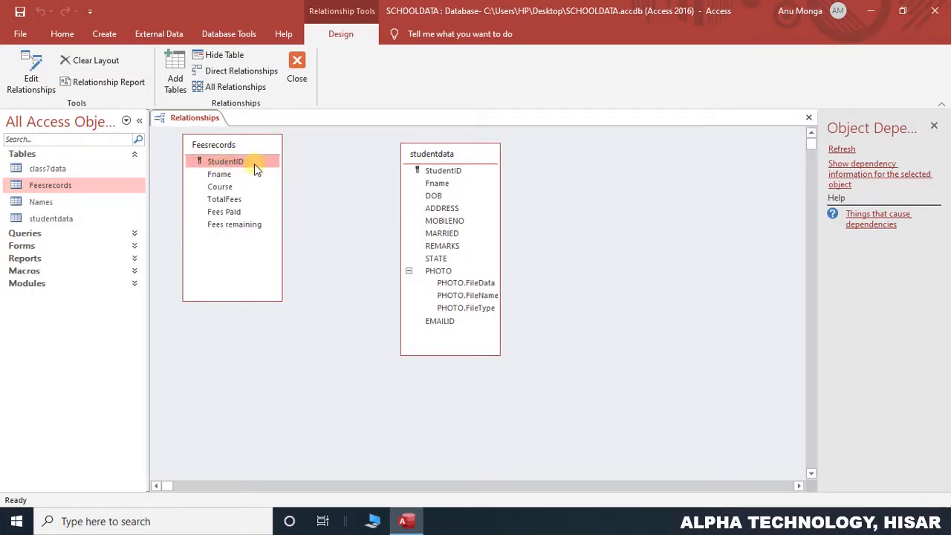
{"action": "left_click_drag", "start_coordinate": [254, 164], "coordinate": [455, 176]}
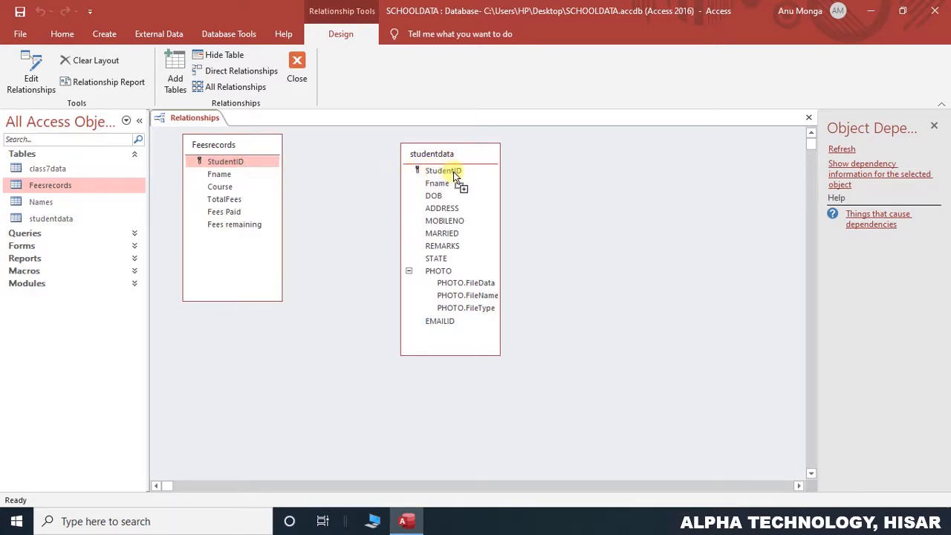
{"action": "left_click_drag", "start_coordinate": [453, 171], "coordinate": [453, 171]}
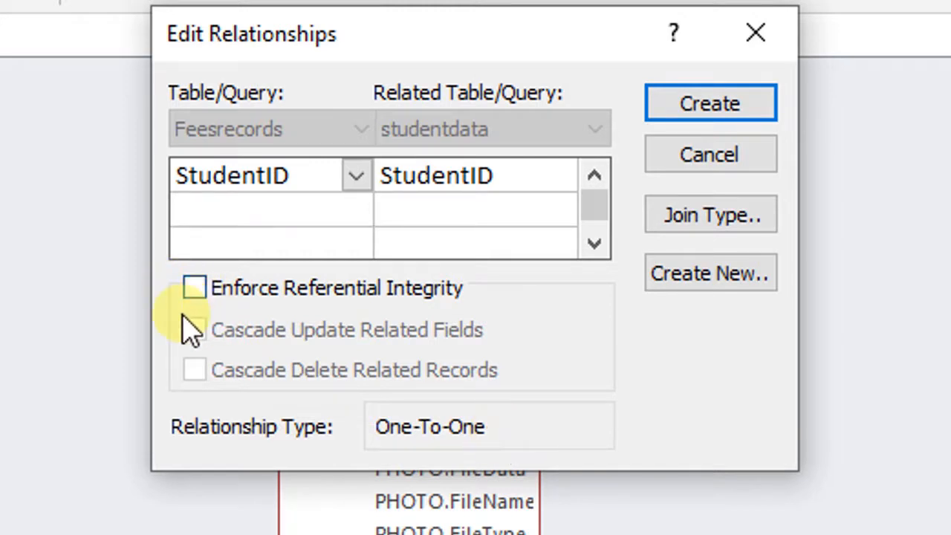
{"action": "left_click", "coordinate": [196, 292]}
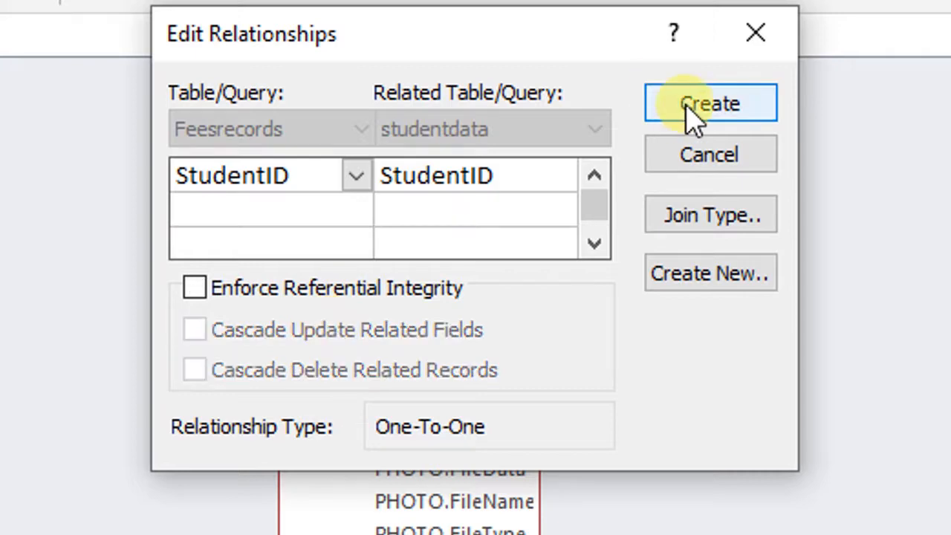
{"action": "left_click", "coordinate": [684, 106]}
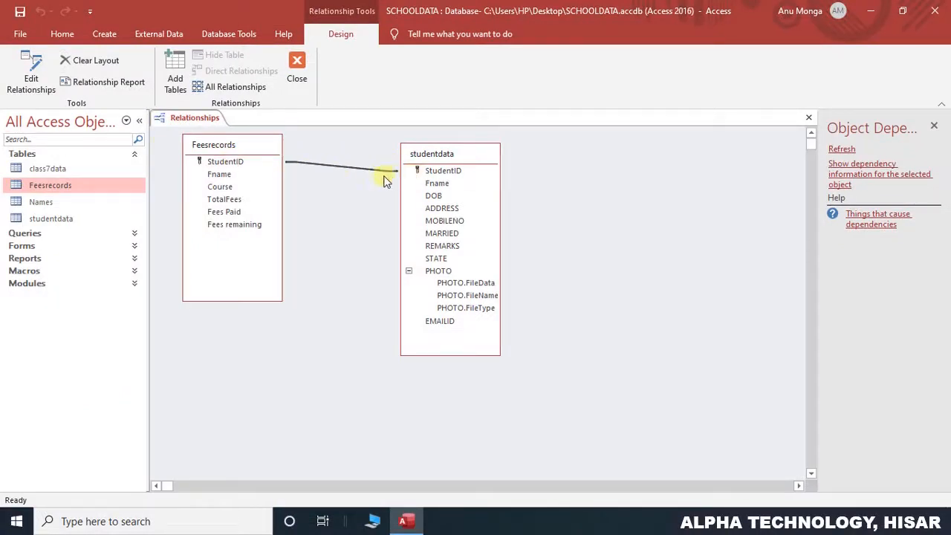
Delete the StudentID-to-StudentID relationship between Feesrecords and studentdata permanently
{"action": "right_click", "coordinate": [329, 166]}
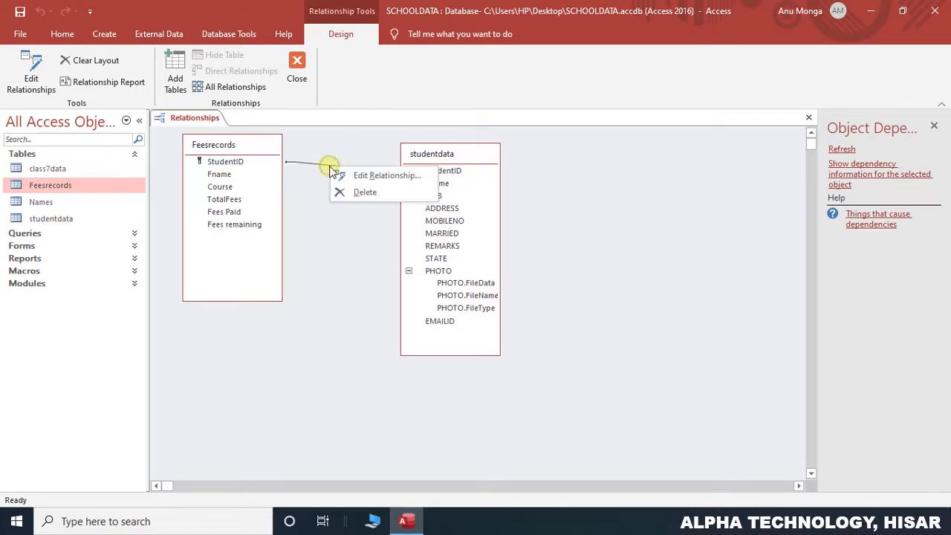
{"action": "left_click", "coordinate": [367, 194]}
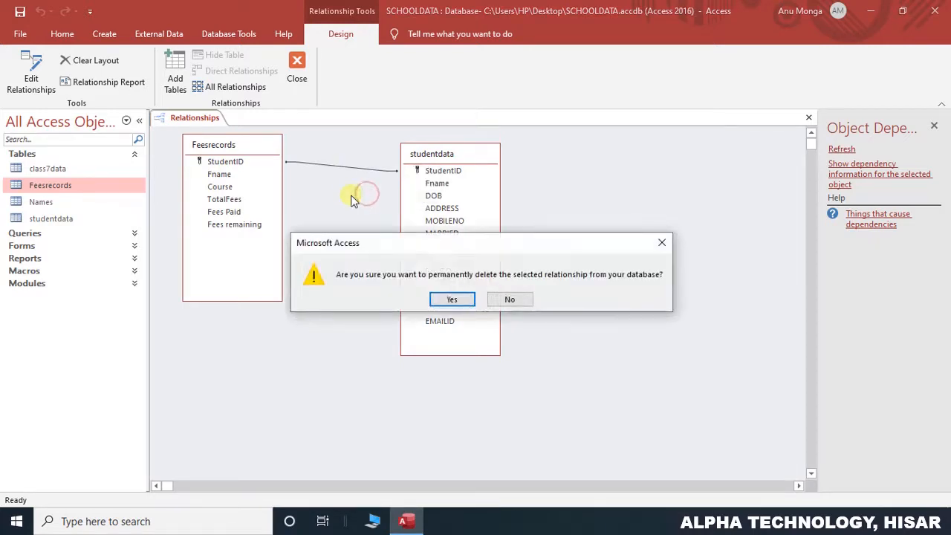
{"action": "left_click", "coordinate": [458, 303]}
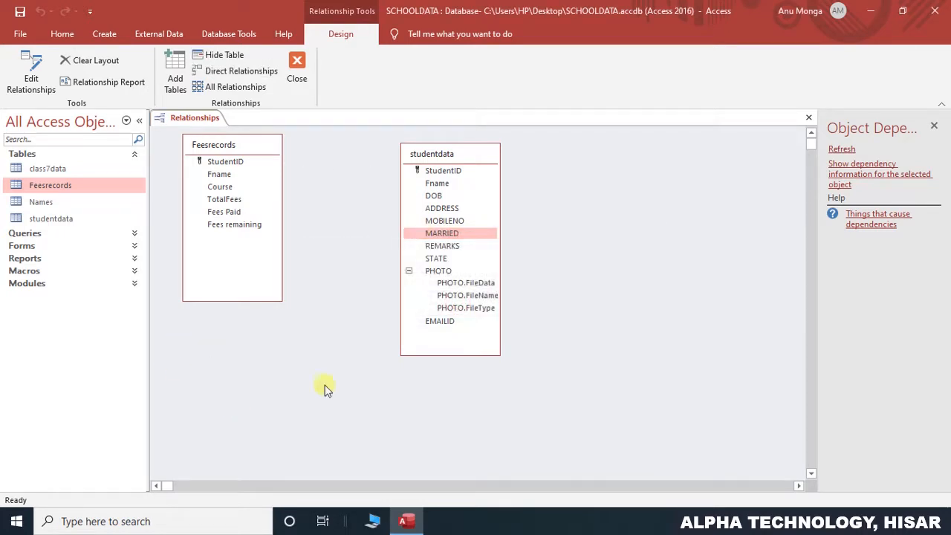
Create a one-to-many relationship from StudentID in Feesrecords to Fname in studentdata
{"action": "left_click", "coordinate": [233, 164]}
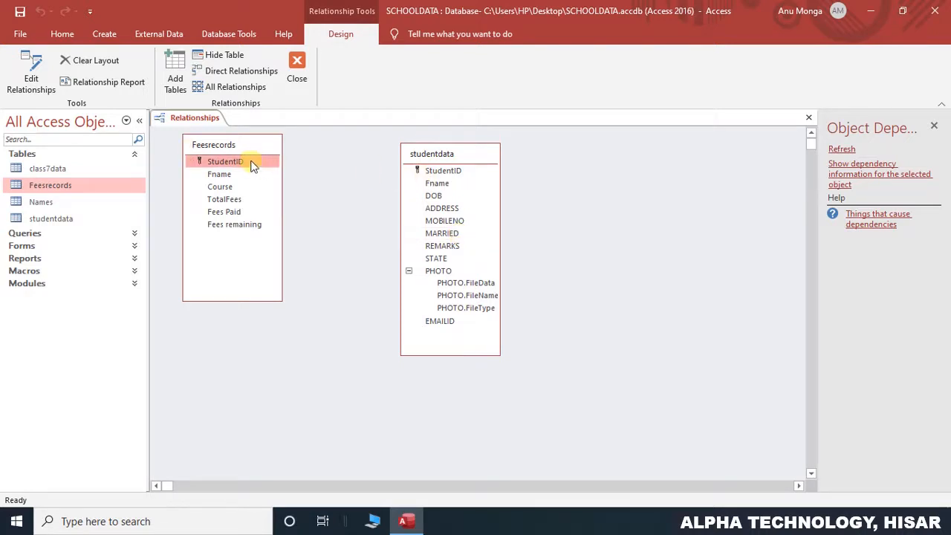
{"action": "left_click_drag", "start_coordinate": [251, 164], "coordinate": [435, 186]}
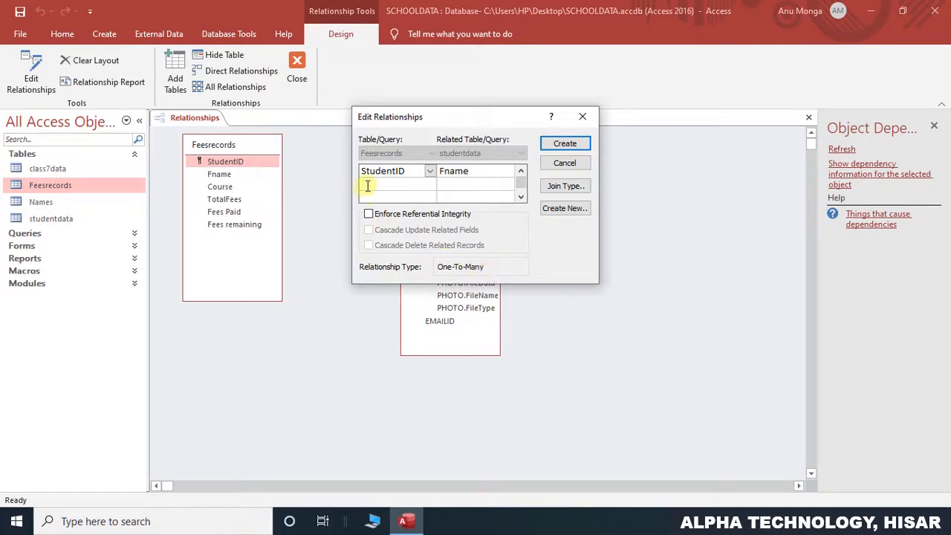
{"action": "left_click", "coordinate": [577, 145]}
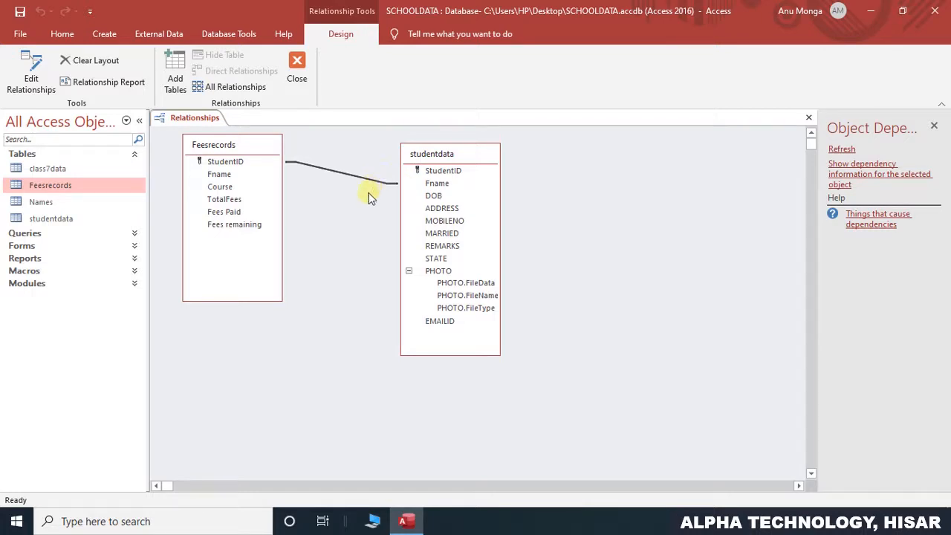
Close the Relationships layout with its changes saved, and reopen it
{"action": "left_click", "coordinate": [808, 118]}
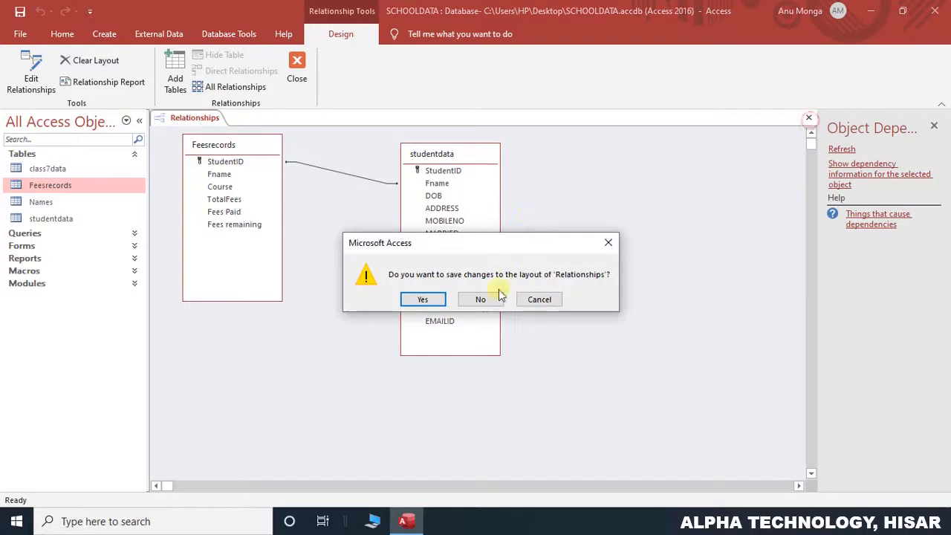
{"action": "left_click", "coordinate": [421, 300]}
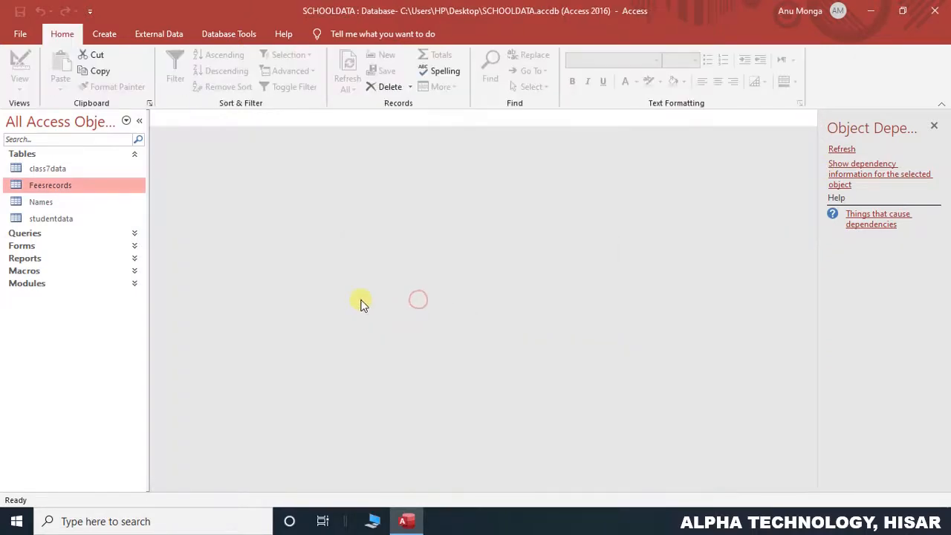
{"action": "left_click", "coordinate": [219, 34]}
{"action": "left_click", "coordinate": [179, 76]}
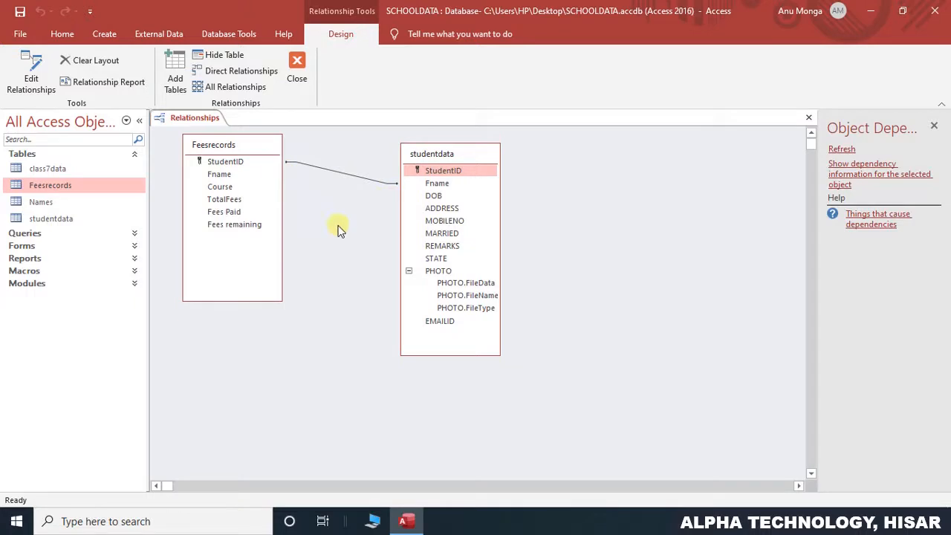
Add the class7data table to the relationships layout
{"action": "right_click", "coordinate": [637, 233]}
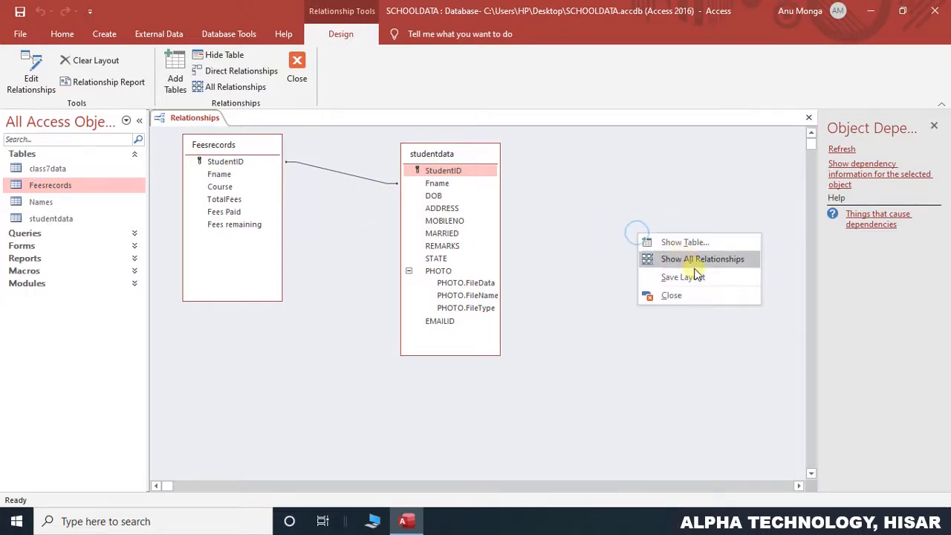
{"action": "left_click", "coordinate": [686, 242]}
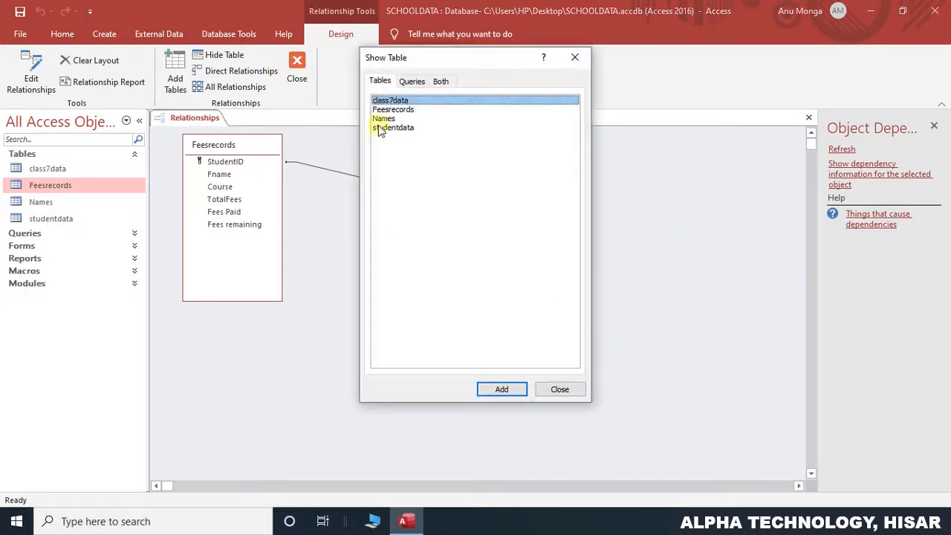
{"action": "left_click", "coordinate": [496, 390]}
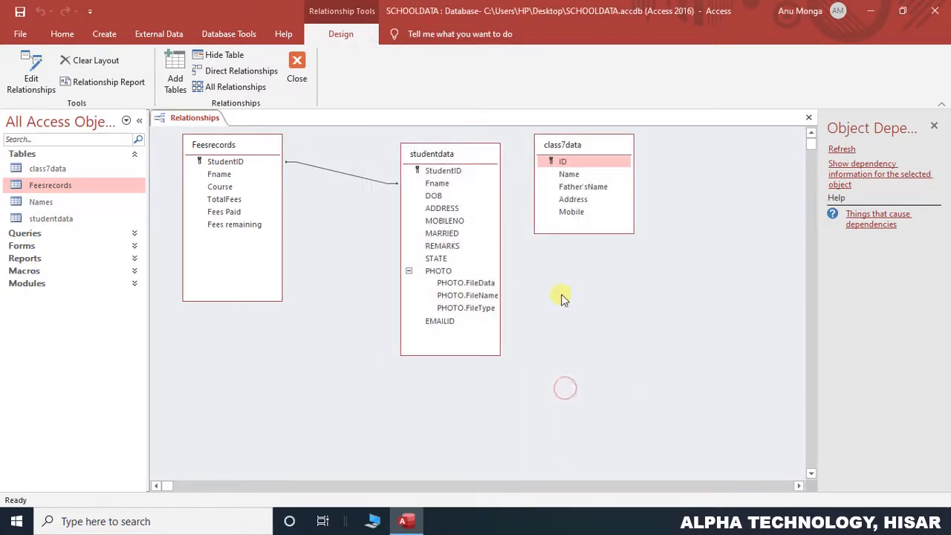
Create a one-to-many relationship from StudentID in studentdata to Father'sName in class7data
{"action": "left_click", "coordinate": [457, 172]}
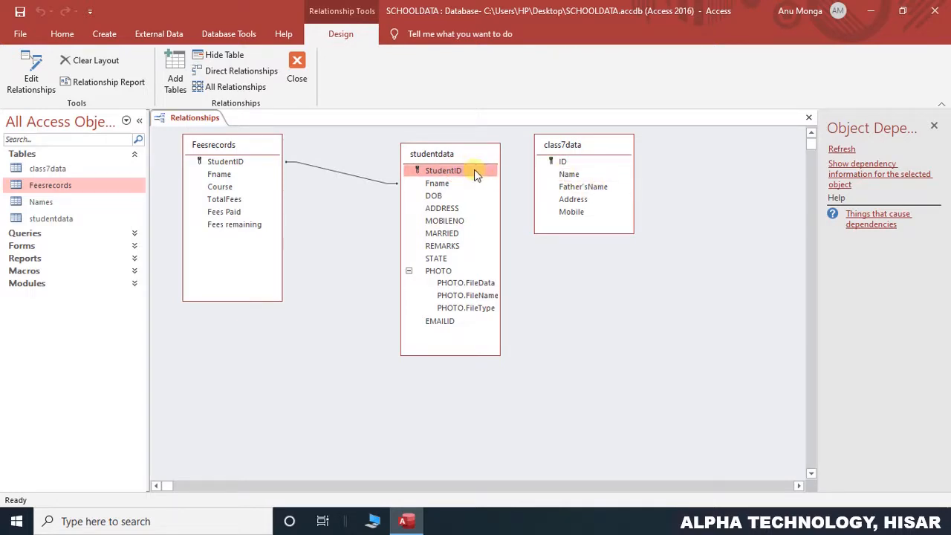
{"action": "left_click_drag", "start_coordinate": [475, 173], "coordinate": [573, 187]}
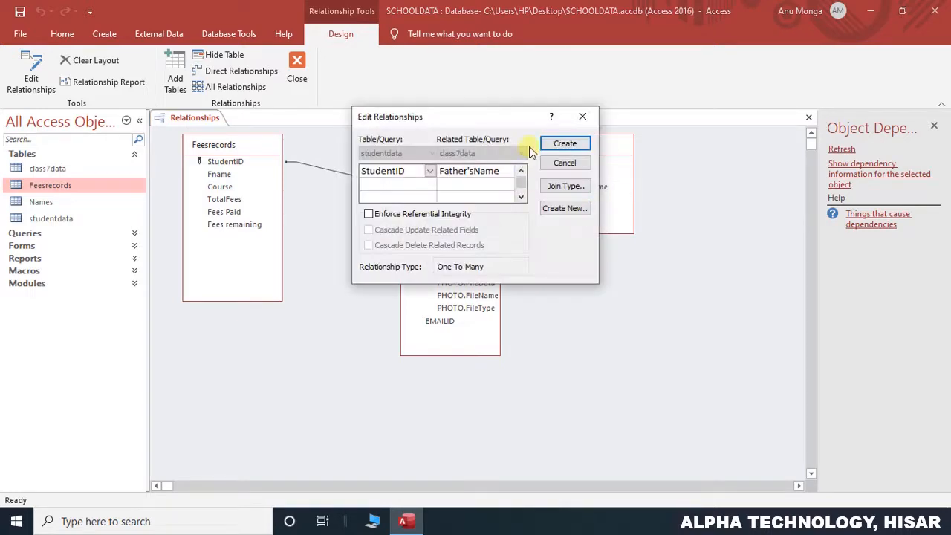
{"action": "left_click", "coordinate": [567, 143]}
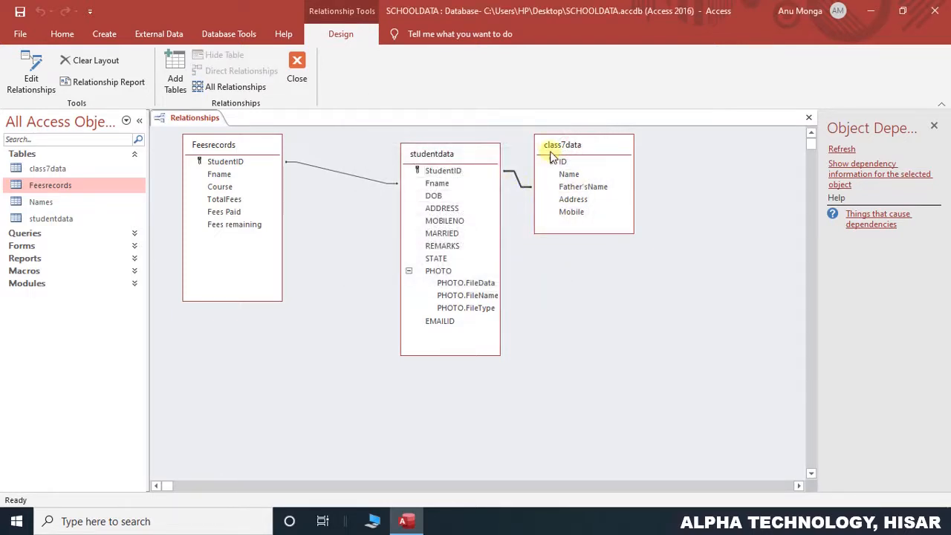